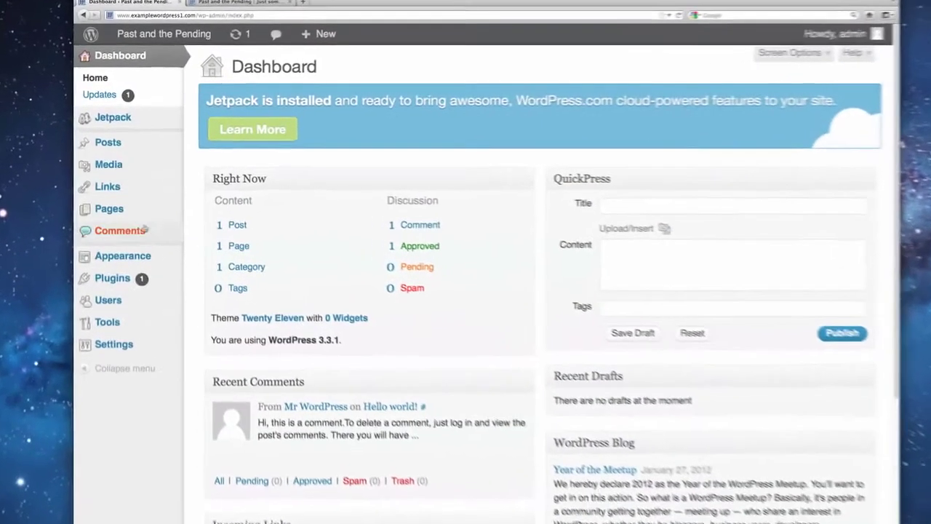
Move the default Sample Page to the Trash from the Pages list
mouse_move(125, 193)
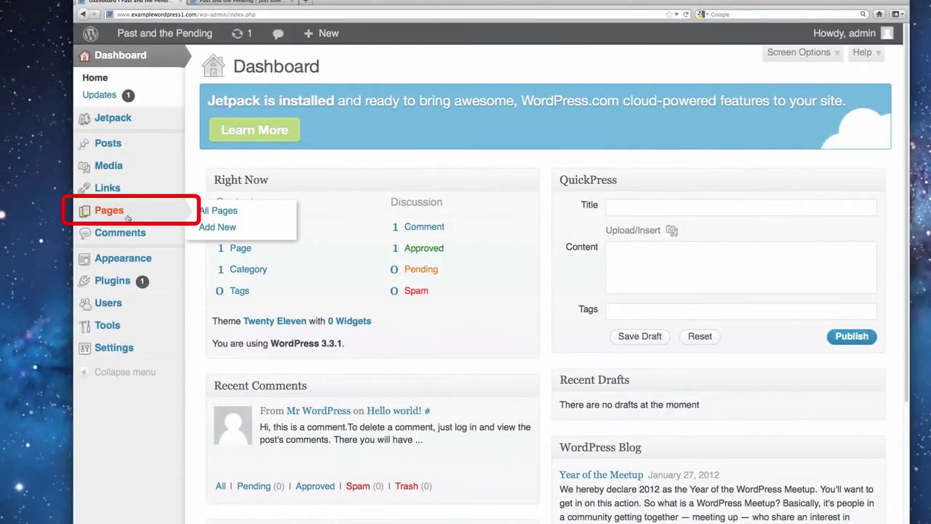
click(127, 217)
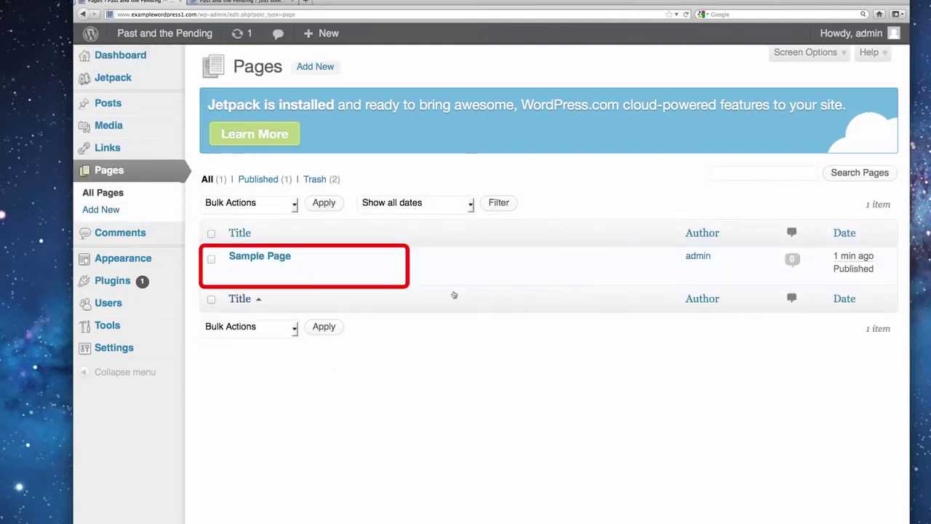
click(314, 272)
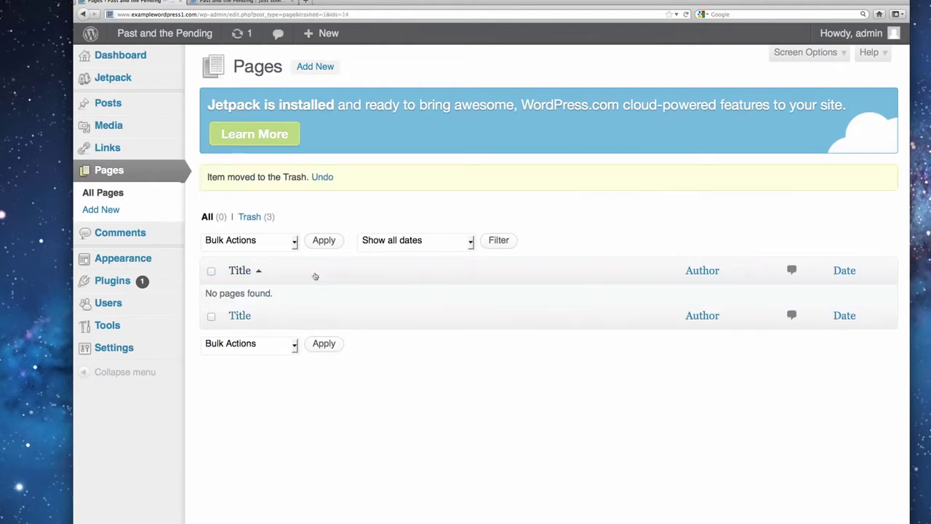
Create a new page titled 'About'
click(102, 210)
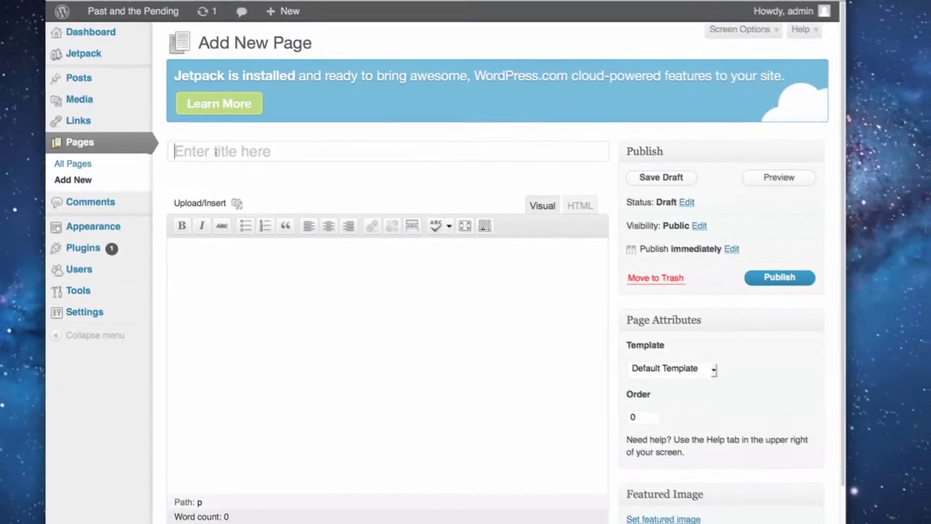
click(251, 180)
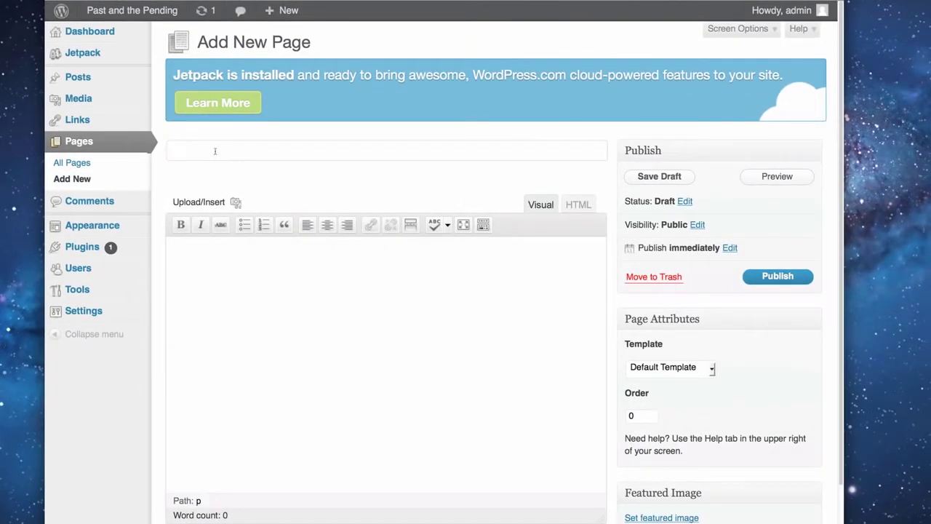
text(About)
click(291, 188)
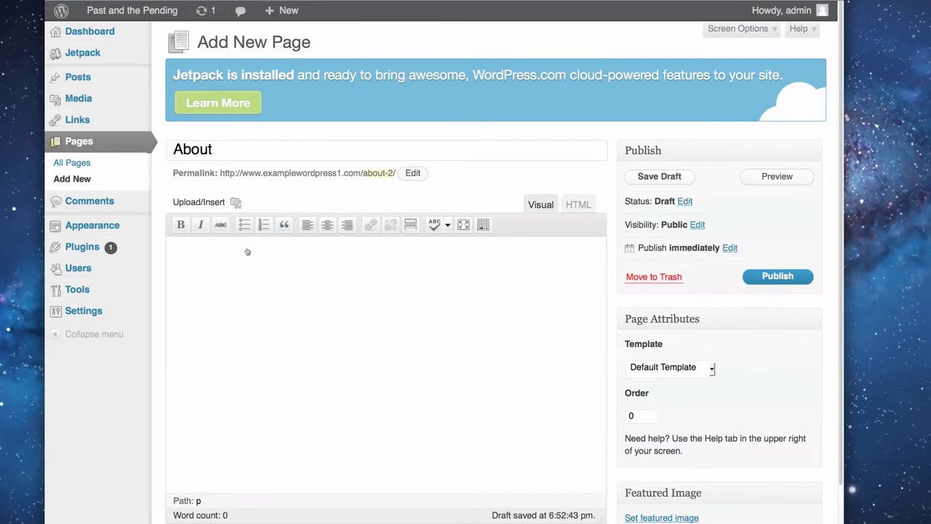
Copy the prepared quote and paragraph from TextEdit and paste them into the About page
key(super+Tab)
key(super+Tab)
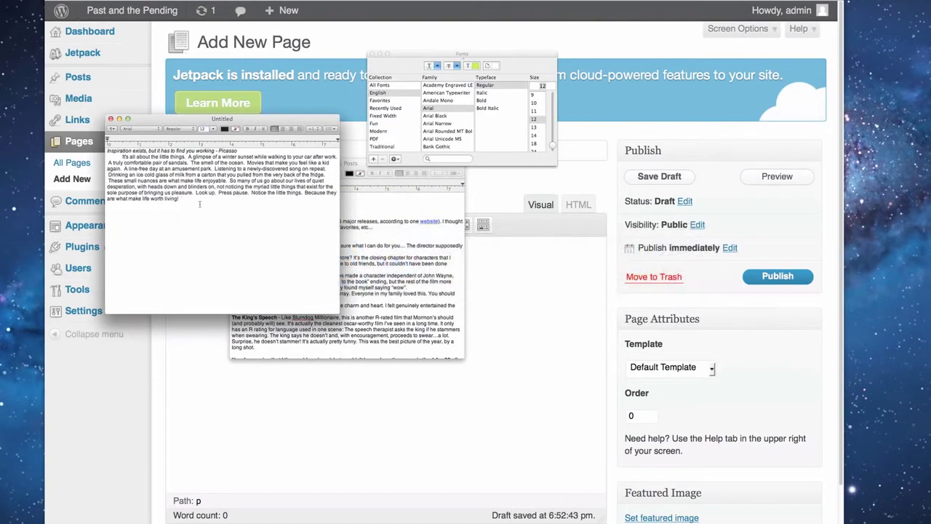
drag(188, 199, 77, 146)
key(super+c)
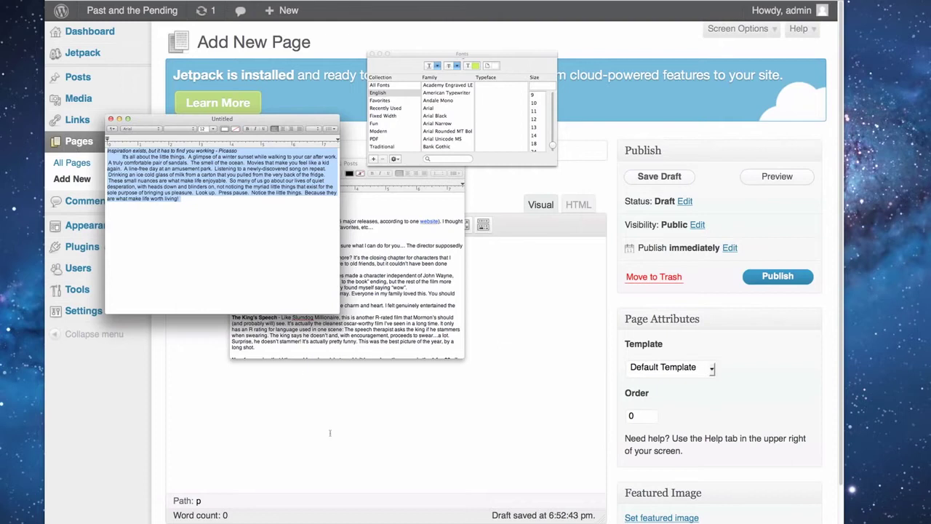
click(330, 433)
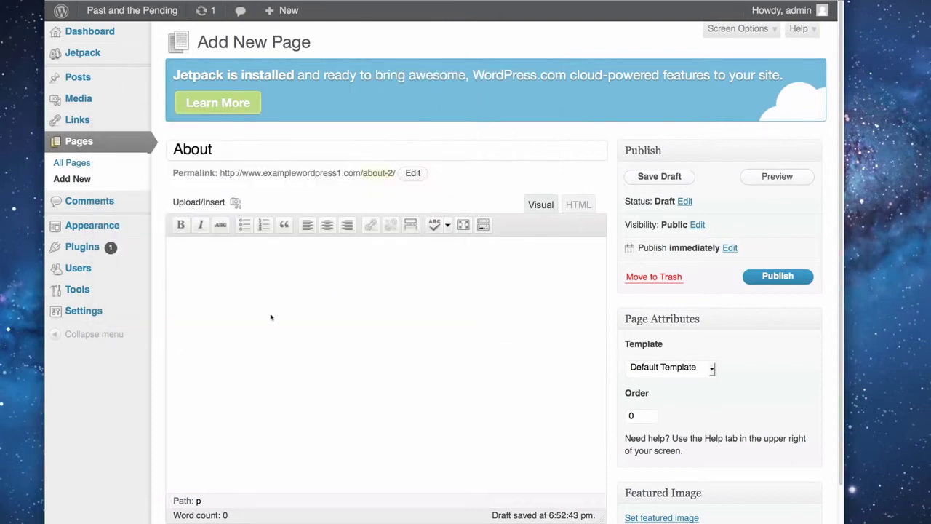
key(super+v)
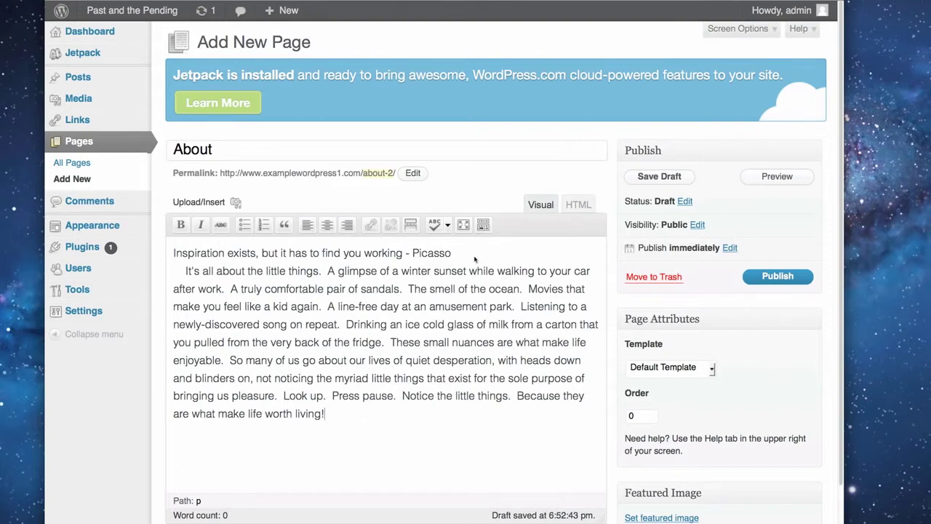
Make the opening Picasso quote line bold and italic
drag(453, 253, 172, 253)
click(201, 224)
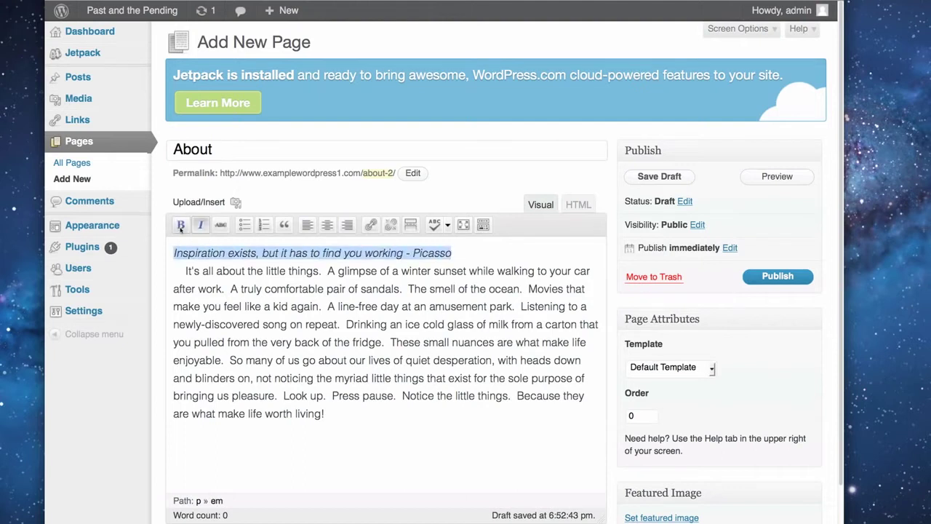
click(180, 224)
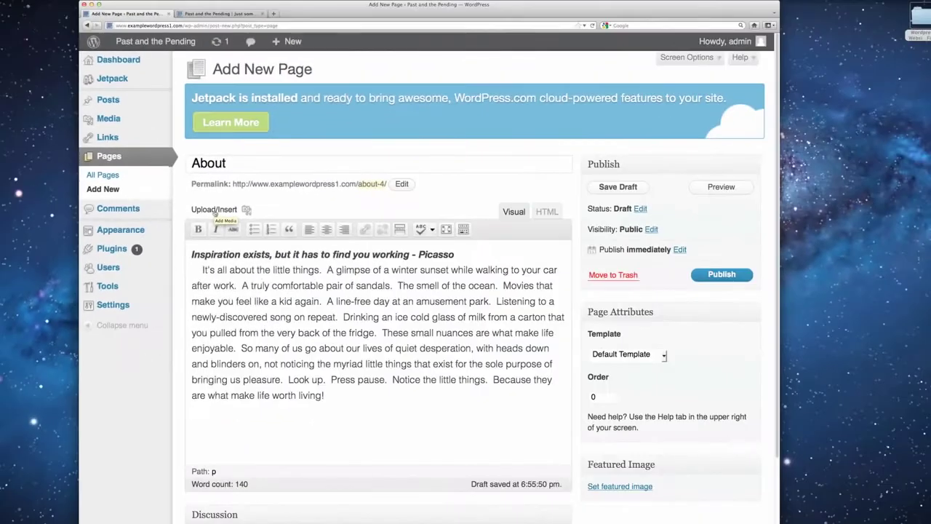
Upload the Wasatch Mountains photo and insert it at medium size (300 × 200) below the paragraph
click(215, 211)
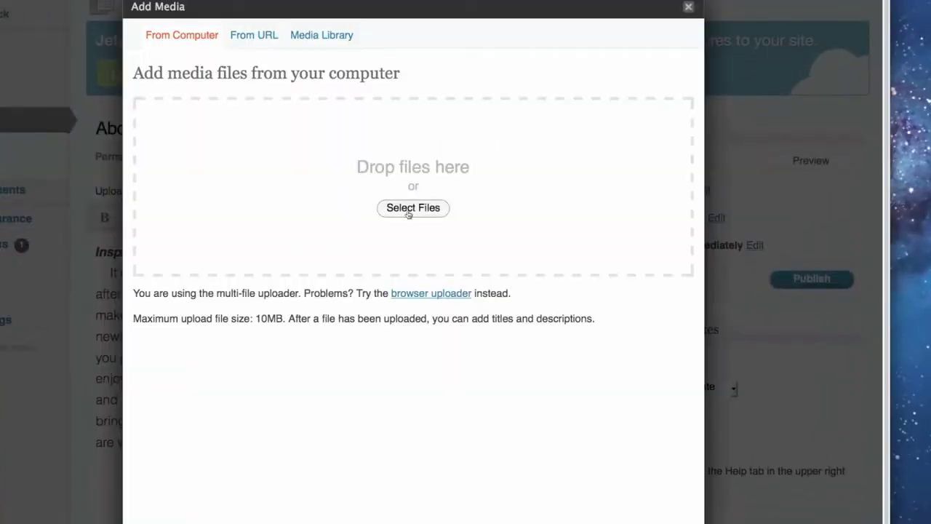
click(409, 211)
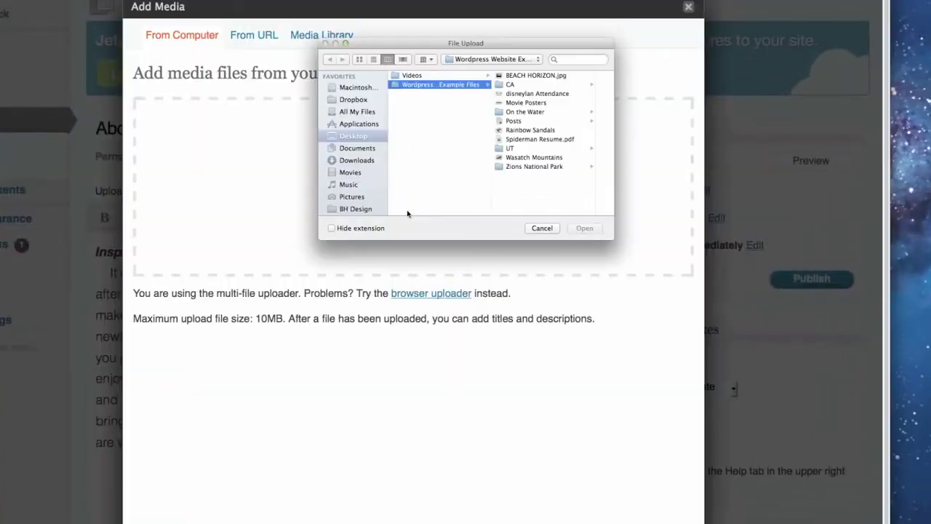
click(522, 158)
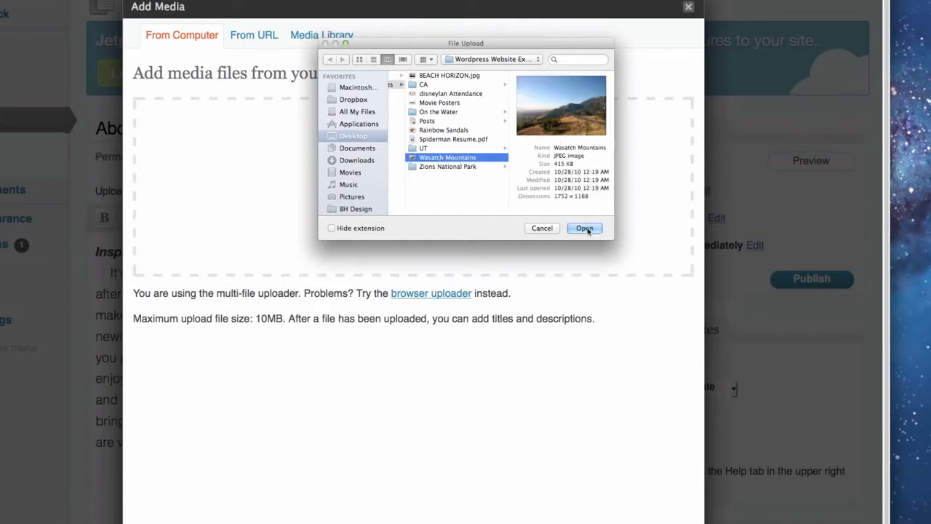
click(585, 228)
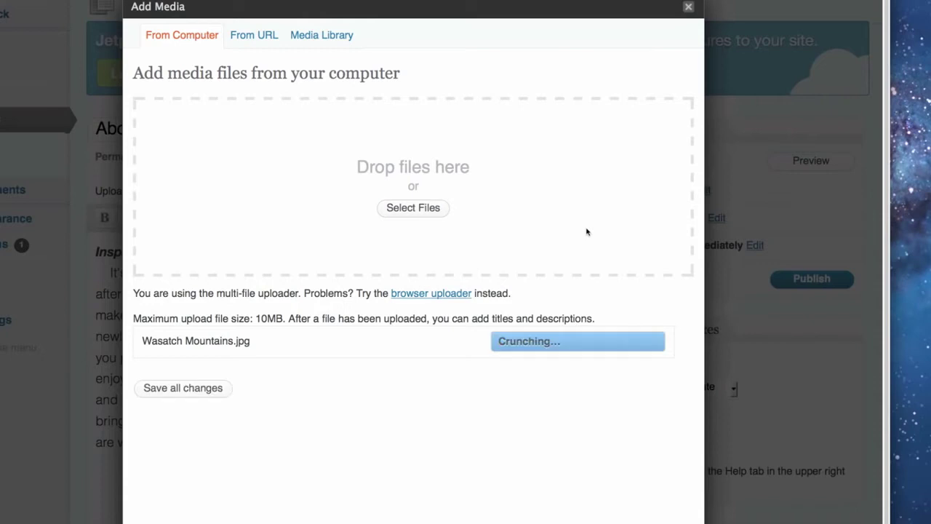
scroll(481, 461, down, 2)
scroll(481, 461, down, 10)
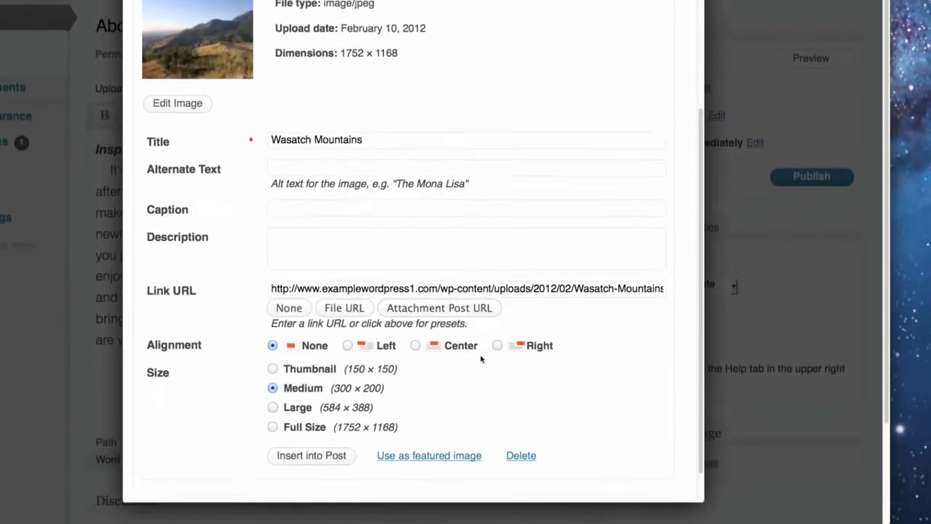
scroll(481, 359, down, 1)
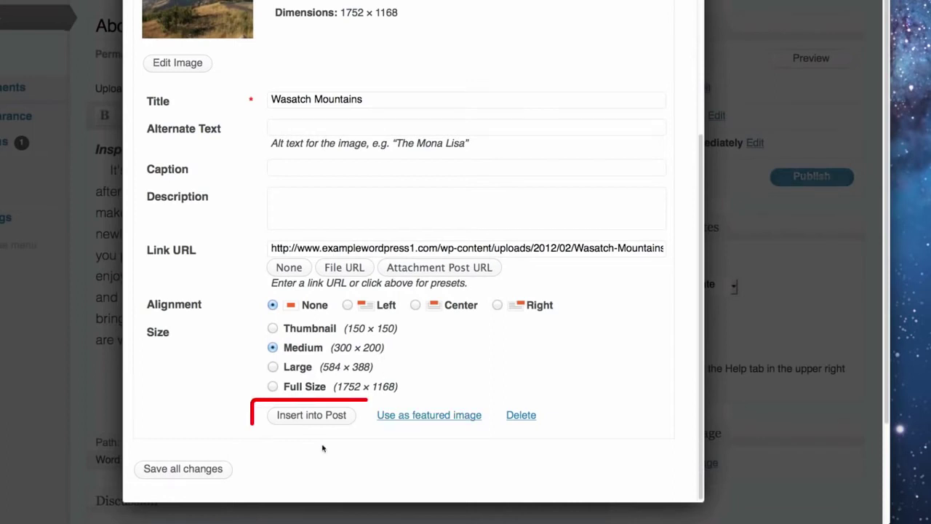
click(304, 426)
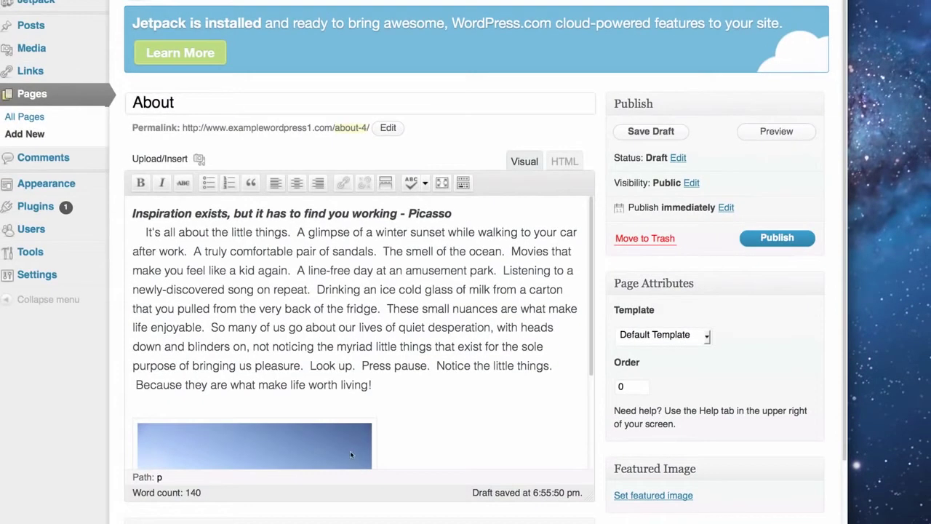
click(324, 453)
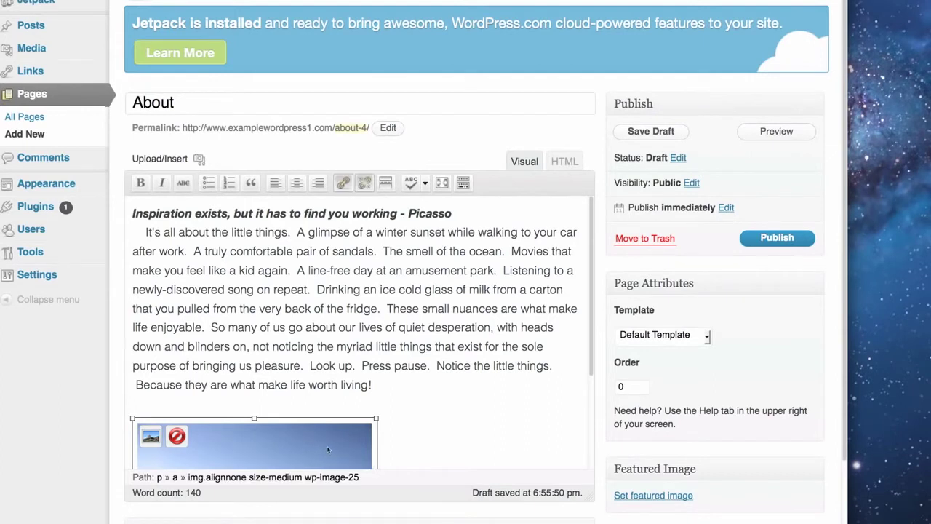
Right-align the mountain photo after 'carton' so the paragraph wraps, then publish the page
click(318, 183)
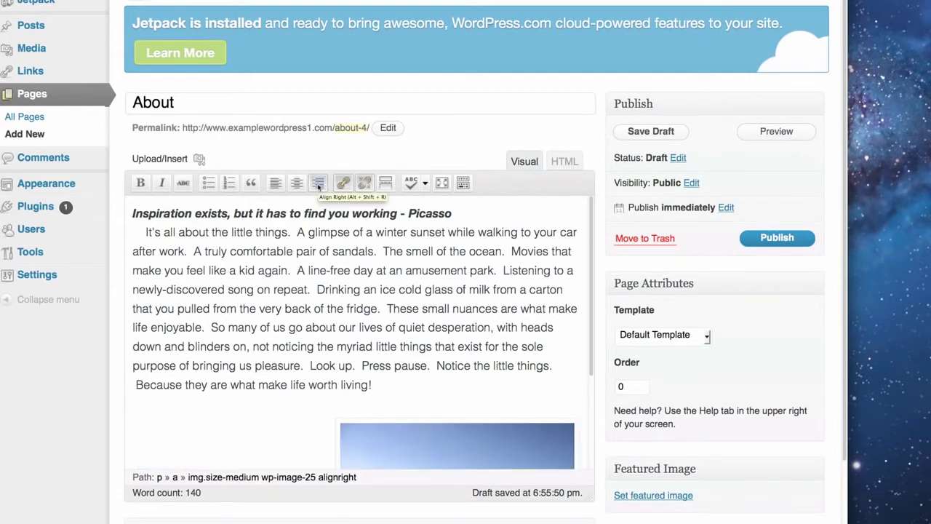
drag(452, 423, 449, 294)
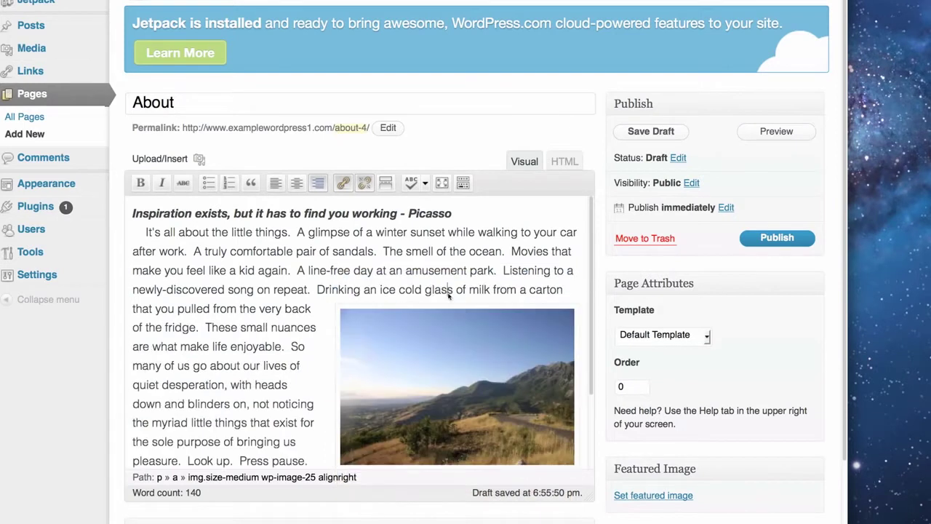
scroll(446, 353, down, 3)
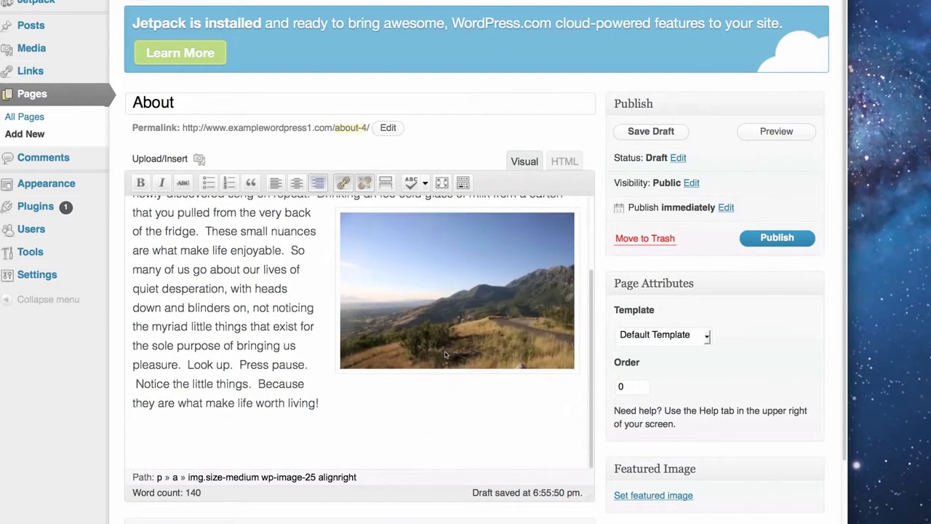
scroll(446, 355, up, 2)
scroll(446, 355, up, 1)
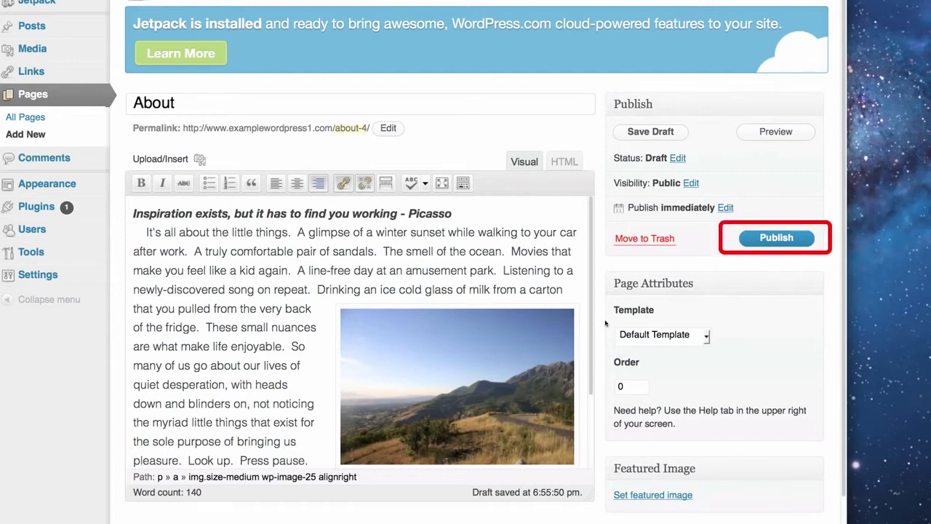
click(777, 238)
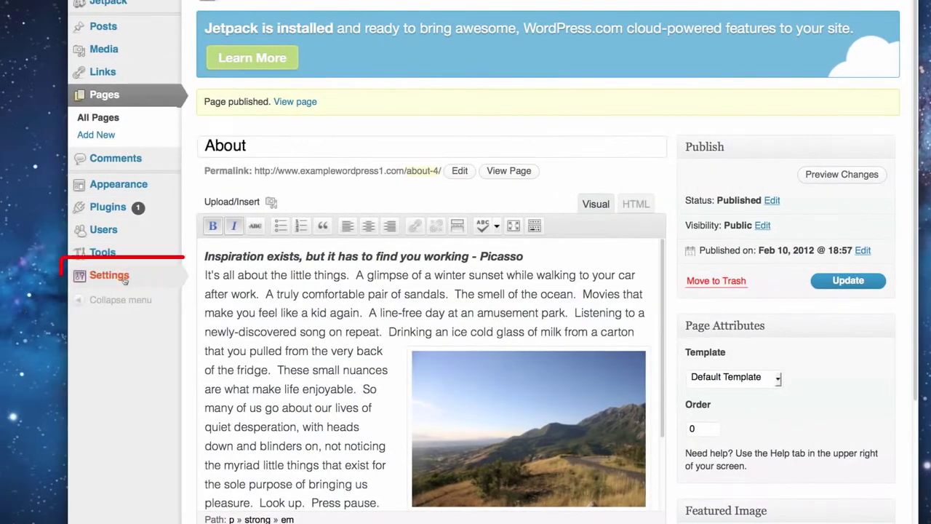
In Reading Settings, set the front page to the static page 'About' and save
mouse_move(53, 280)
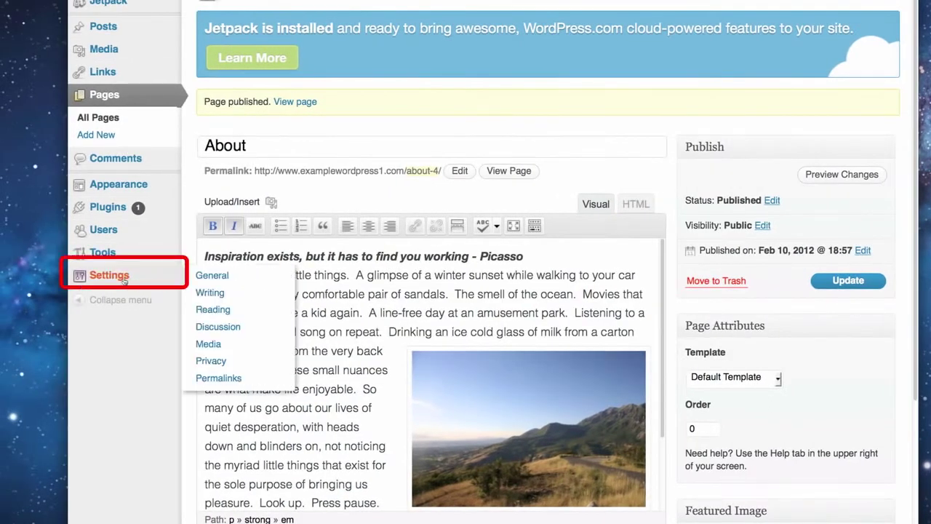
click(204, 314)
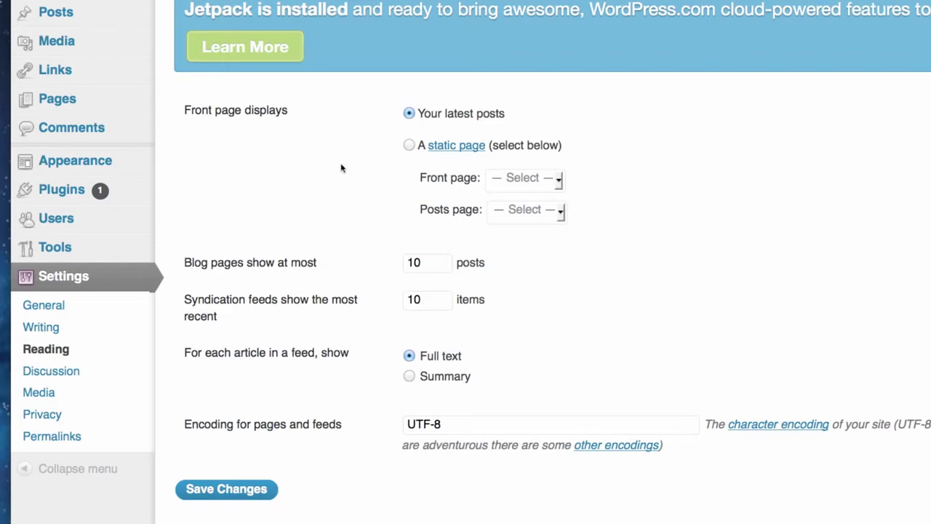
click(409, 146)
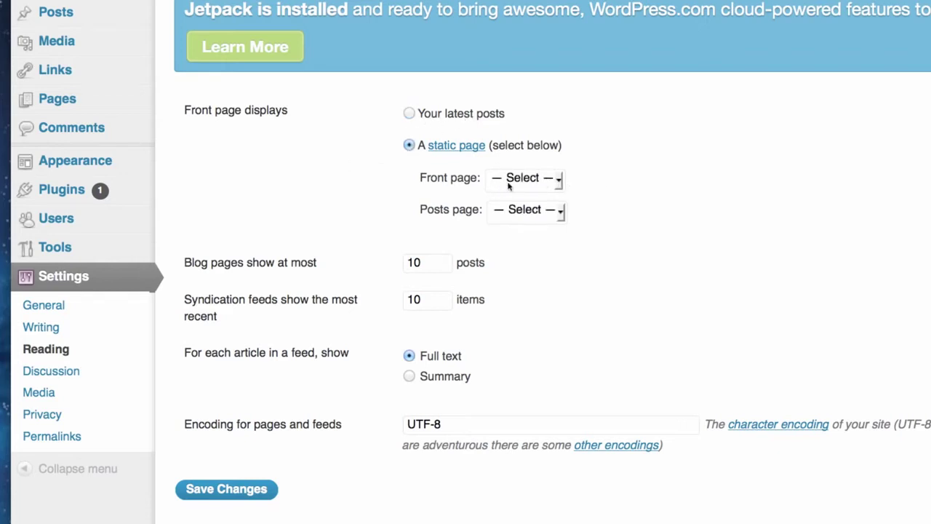
click(552, 186)
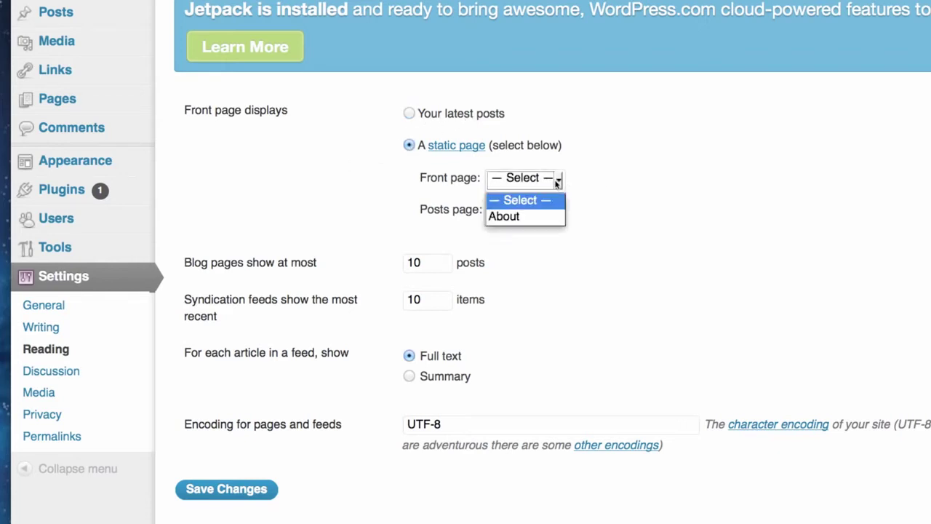
click(545, 219)
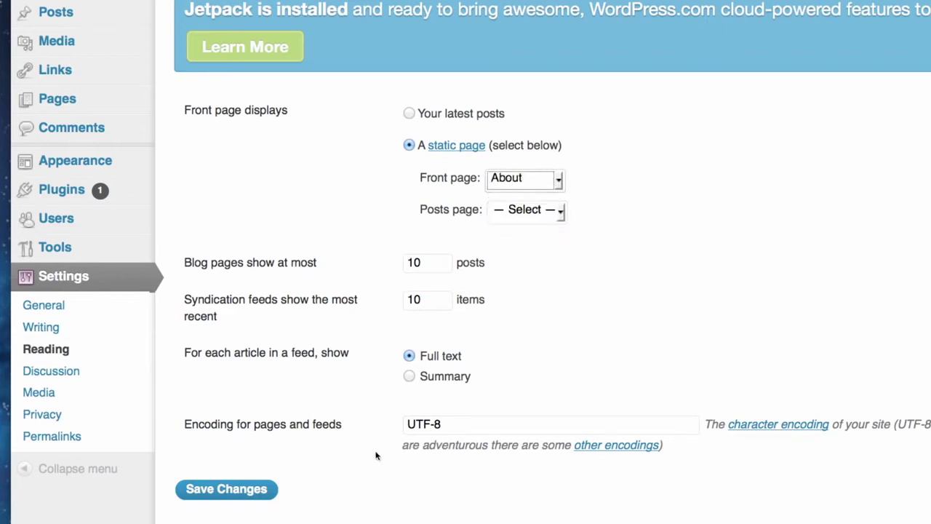
click(264, 495)
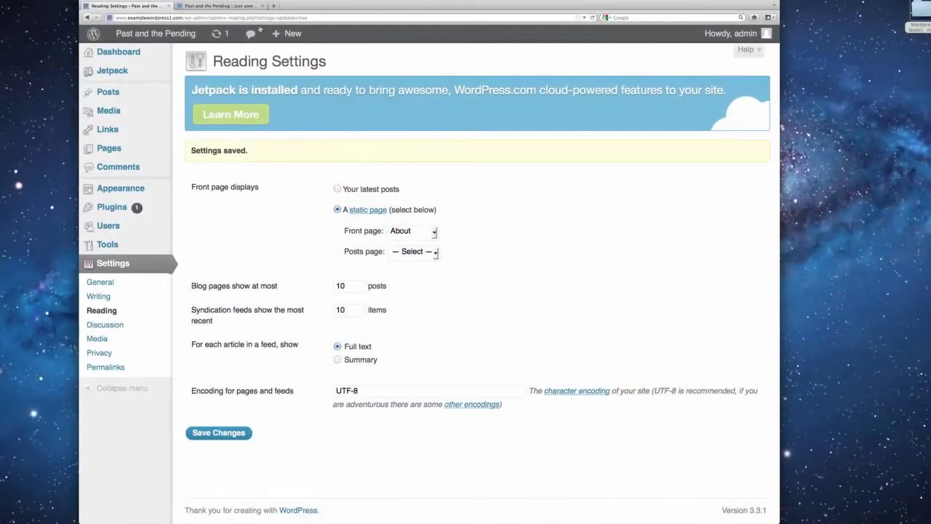
Reload the live site and scroll down to confirm the About page and its comment form appear
click(235, 6)
click(592, 17)
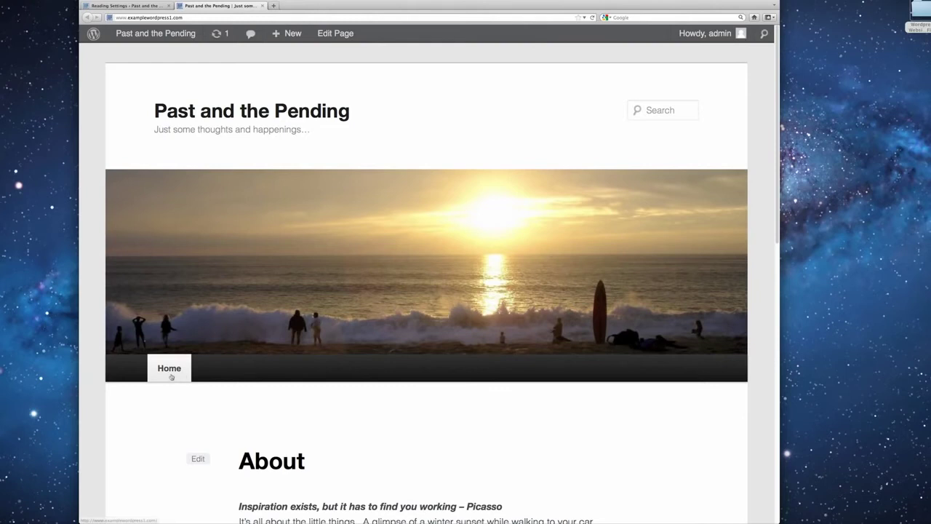
scroll(251, 411, down, 5)
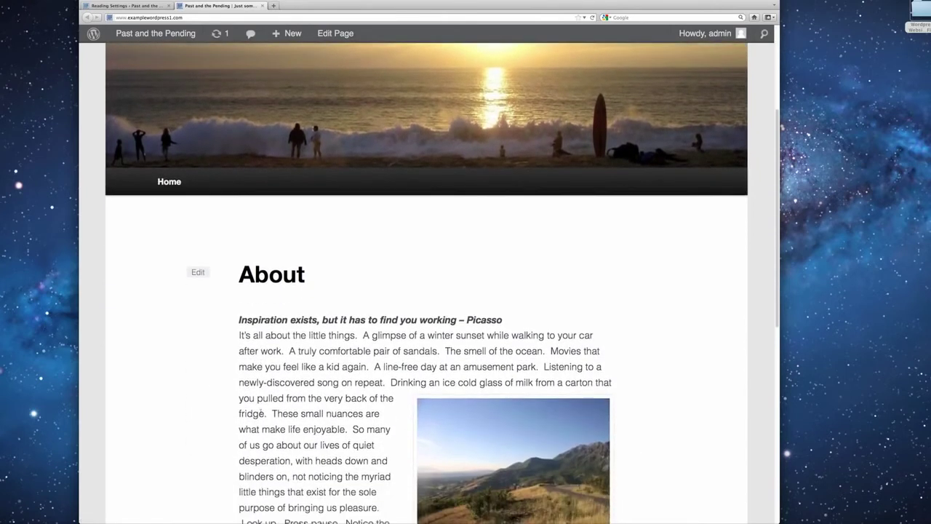
scroll(261, 413, down, 4)
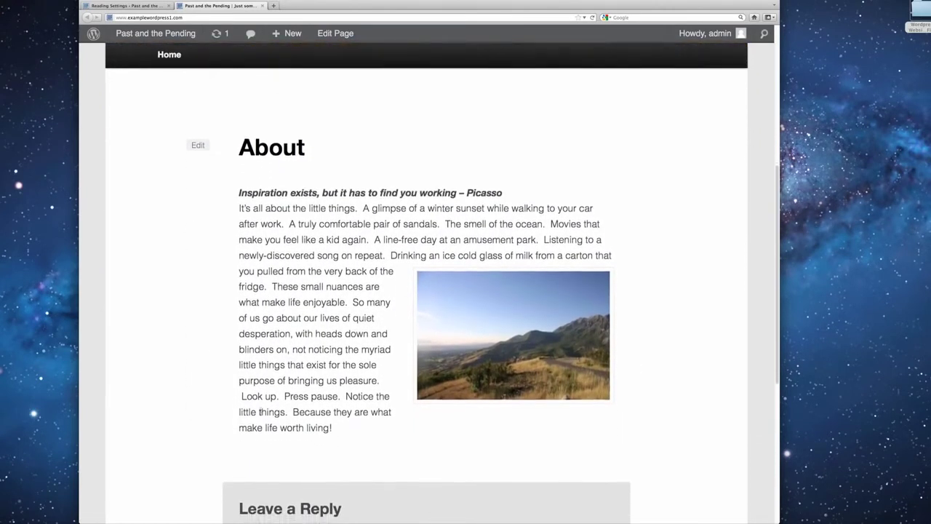
scroll(261, 413, down, 7)
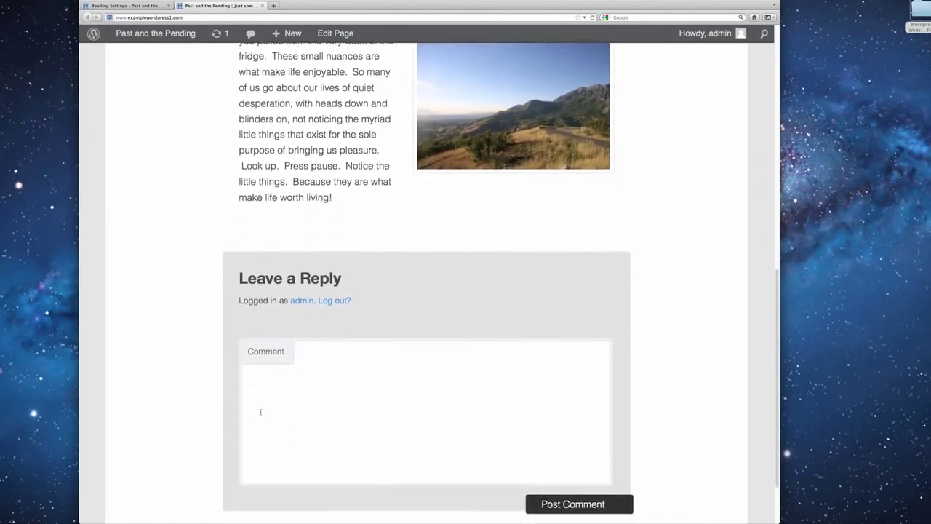
scroll(261, 413, down, 1)
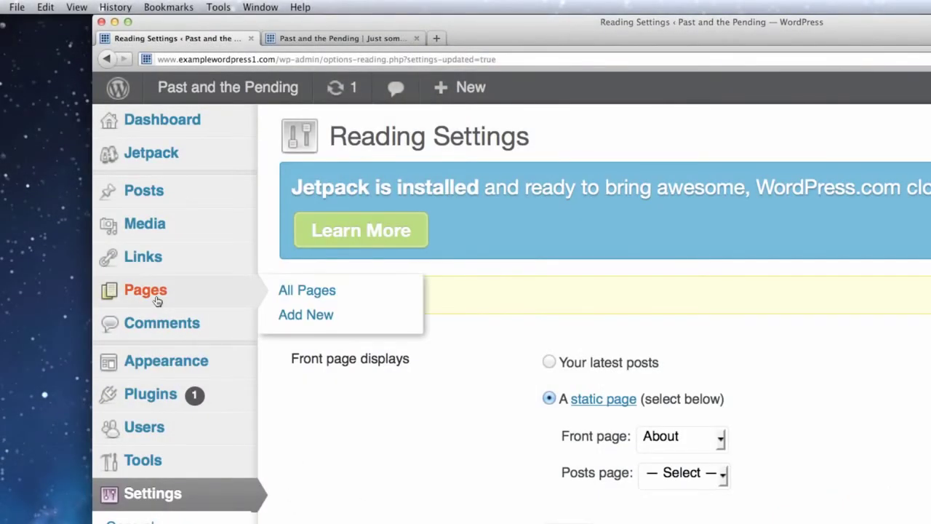
Turn off comments and trackbacks/pingbacks on the About page via the Discussion box and update it
click(157, 299)
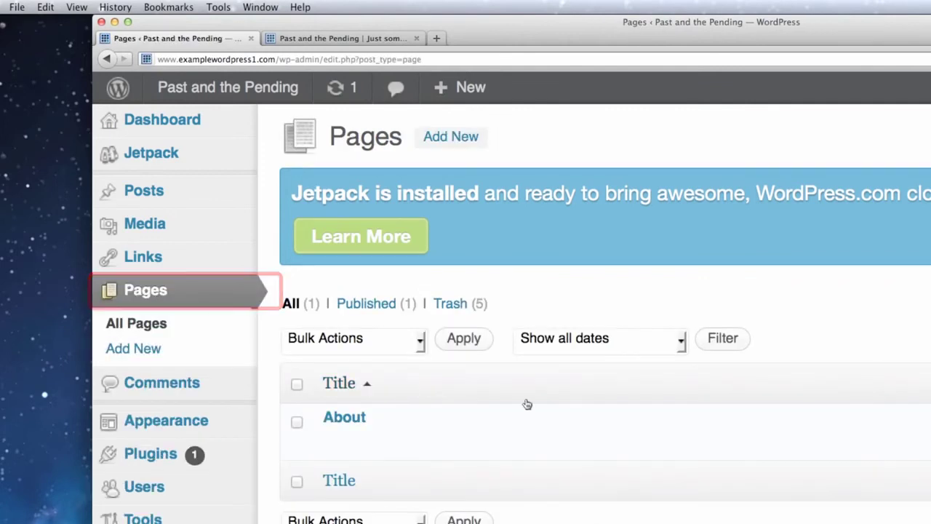
mouse_move(341, 414)
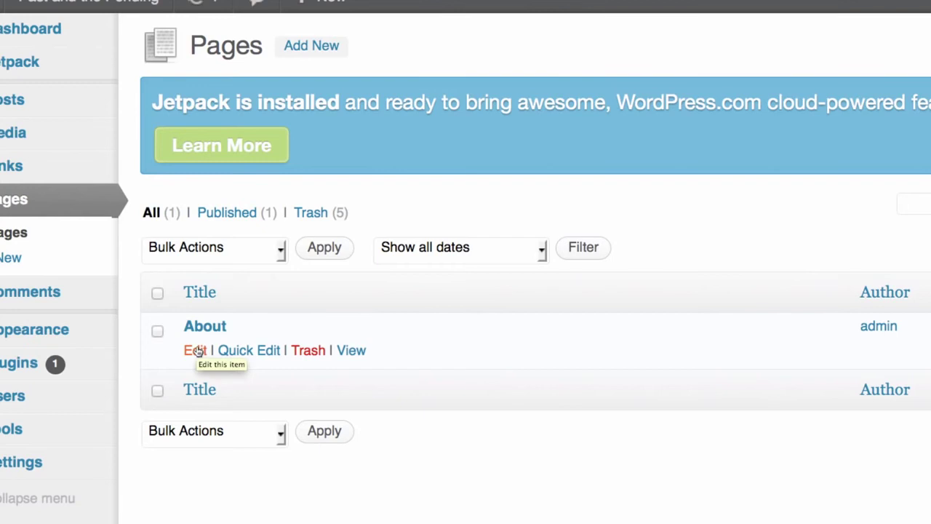
click(196, 351)
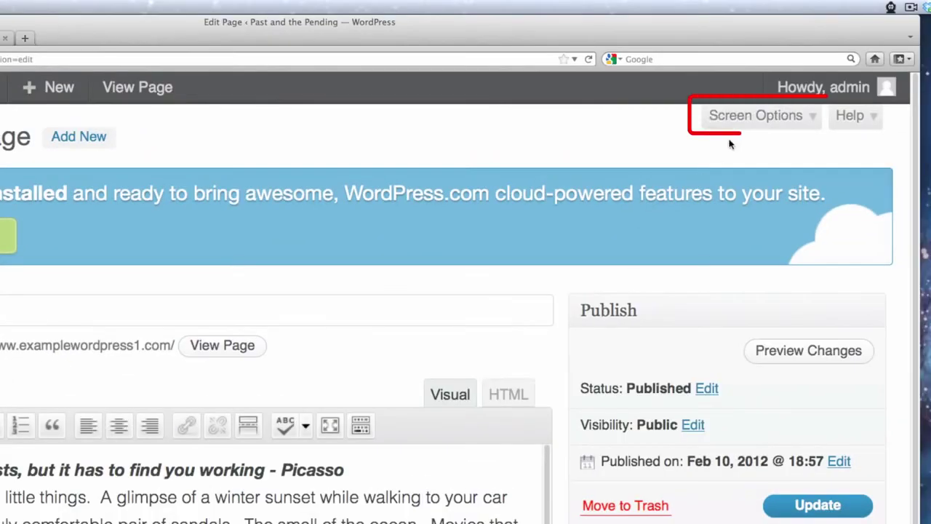
click(749, 116)
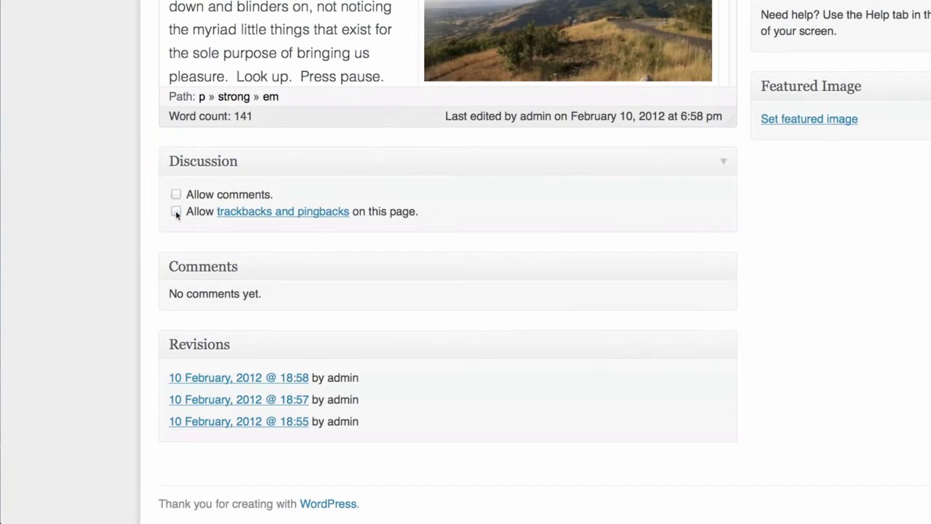
scroll(491, 209, up, 5)
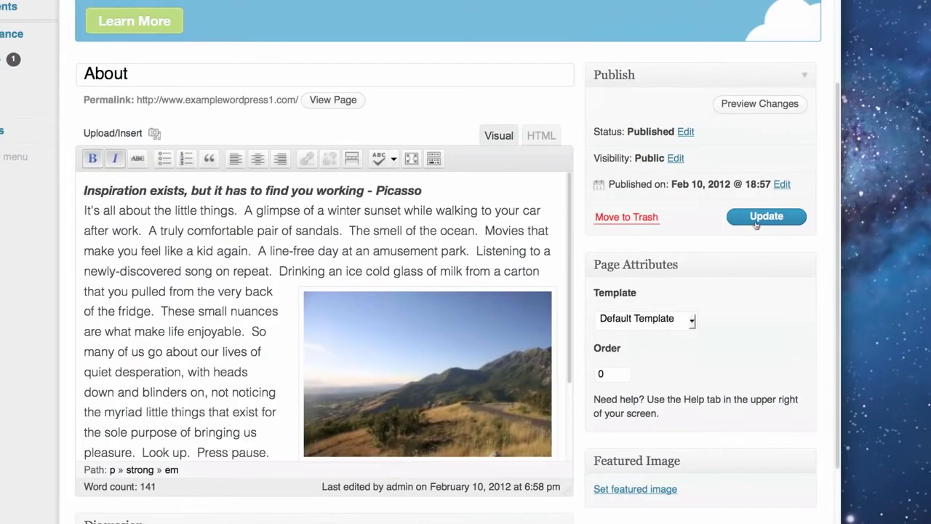
click(771, 211)
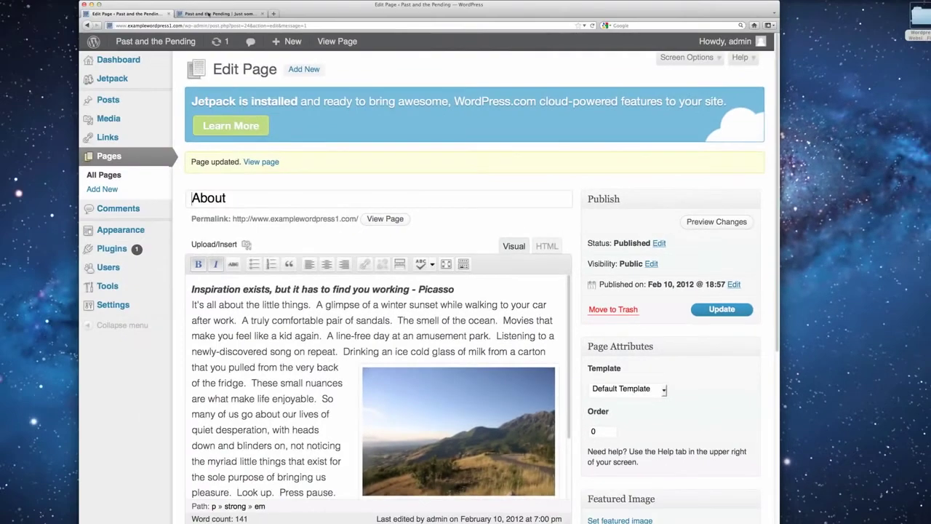
Scroll through the live About front page to confirm it ends without a comment form
click(209, 15)
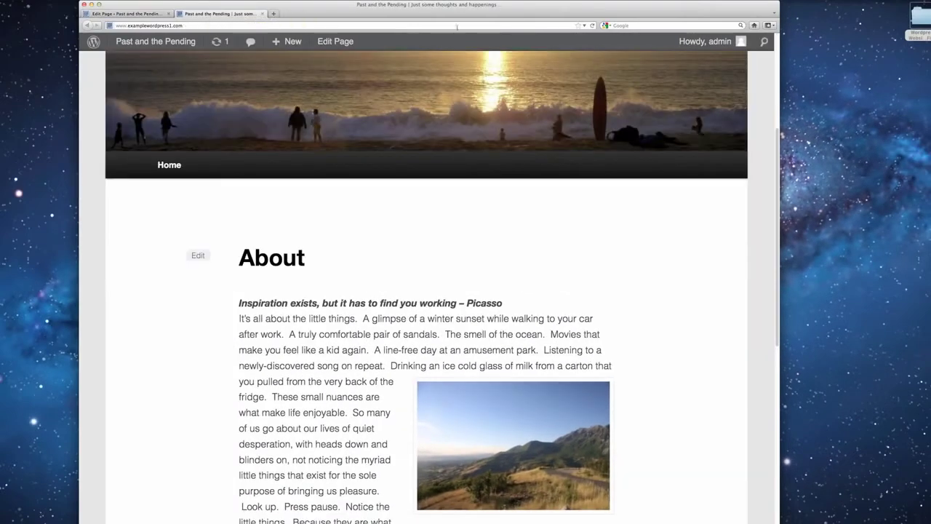
scroll(646, 63, down, 1)
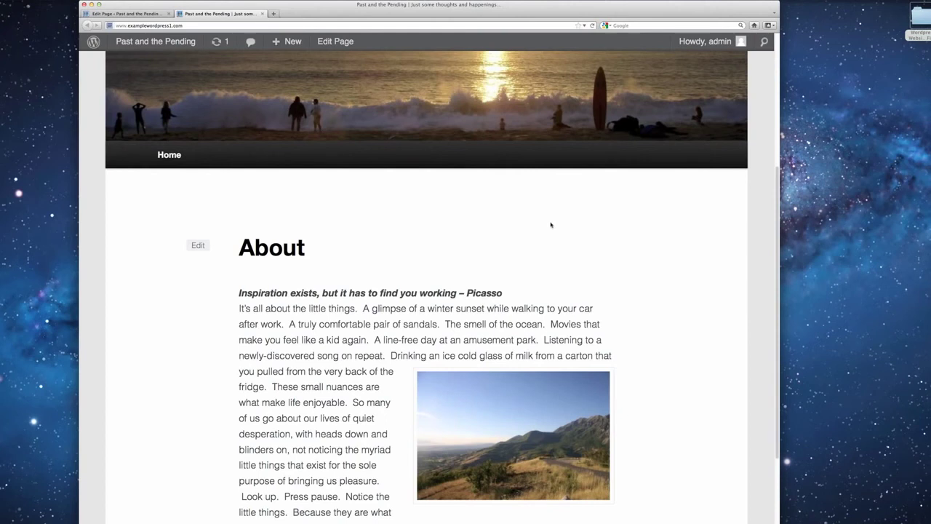
scroll(551, 225, down, 4)
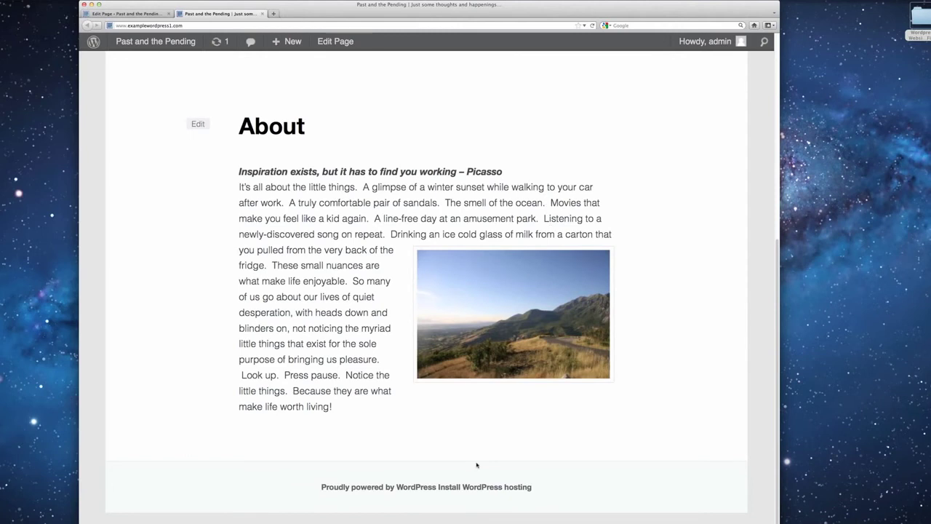
scroll(476, 465, up, 5)
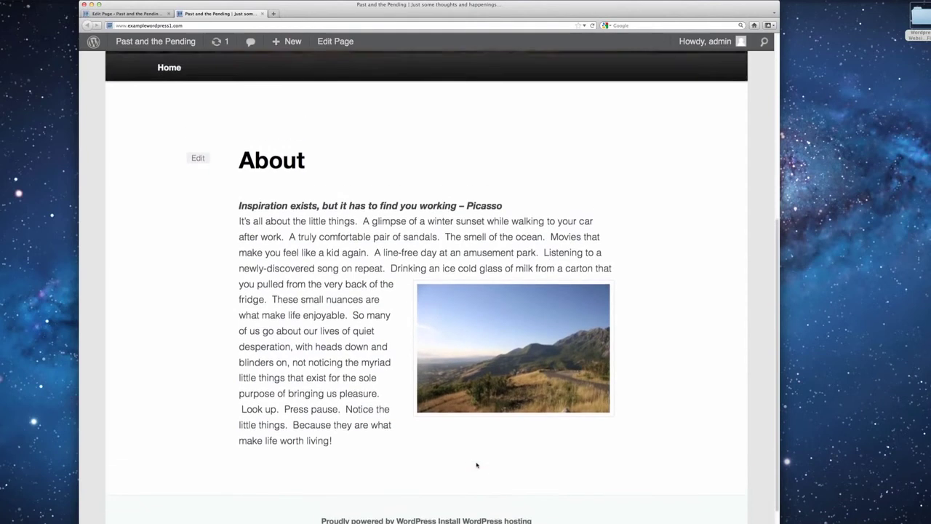
scroll(477, 465, down, 3)
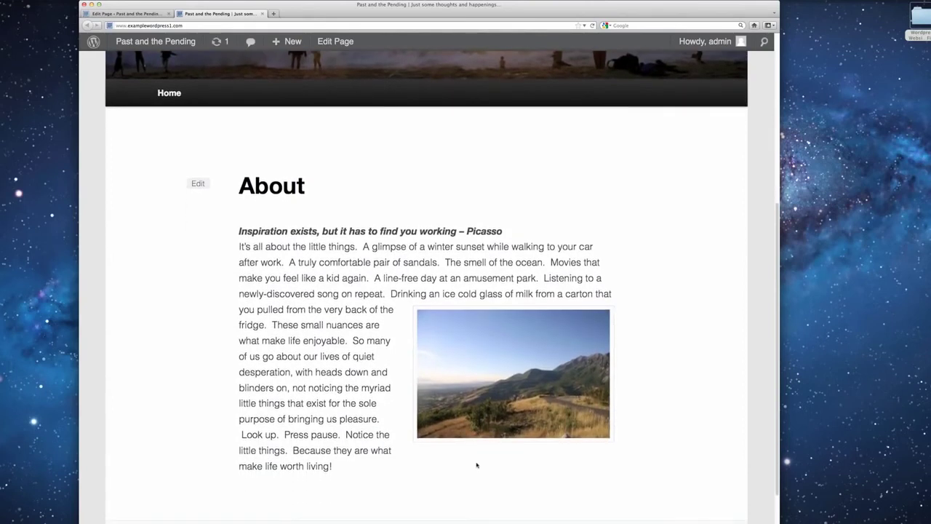
scroll(476, 464, up, 1)
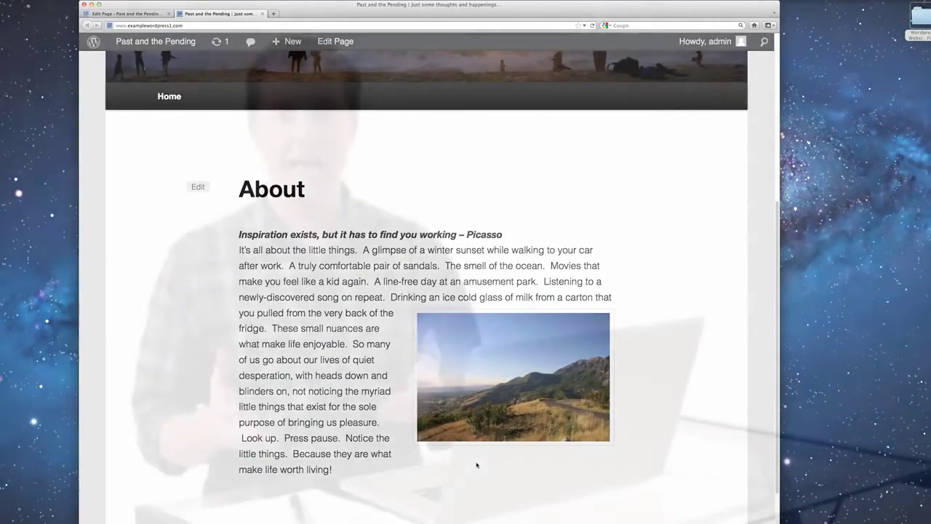